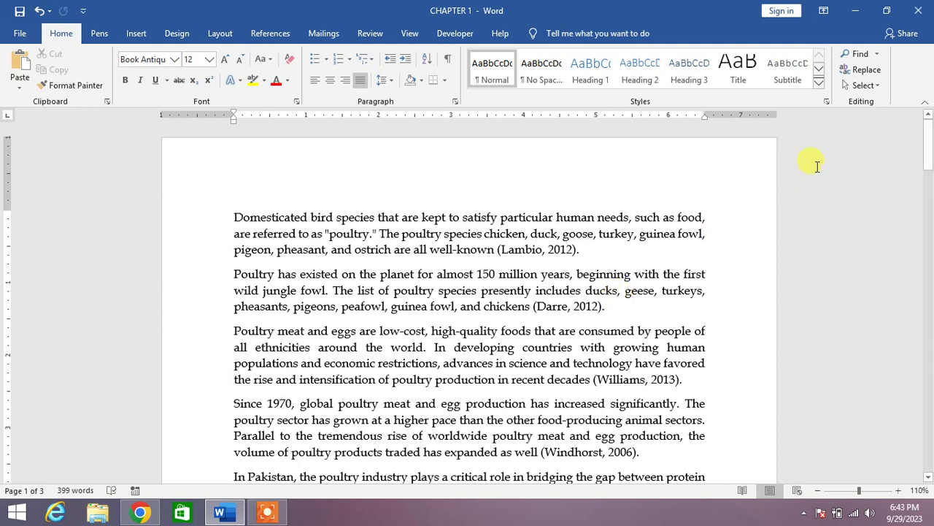
Look through the document's sharing options in the File view, then return to the document
click(909, 33)
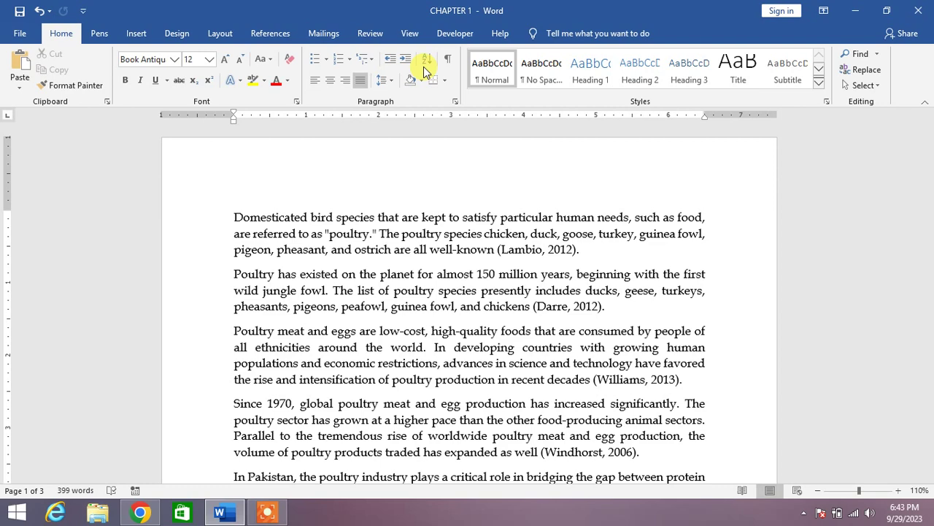
click(11, 31)
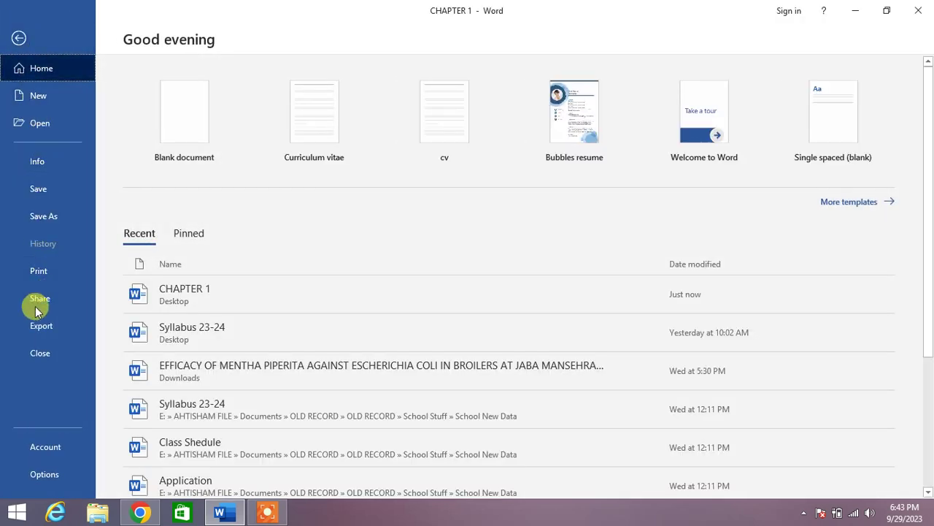
click(47, 303)
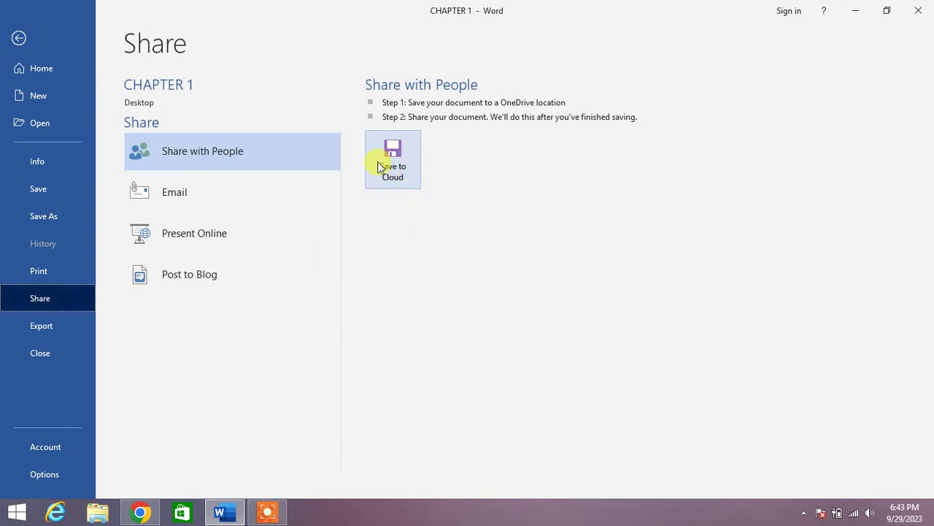
click(393, 151)
click(21, 37)
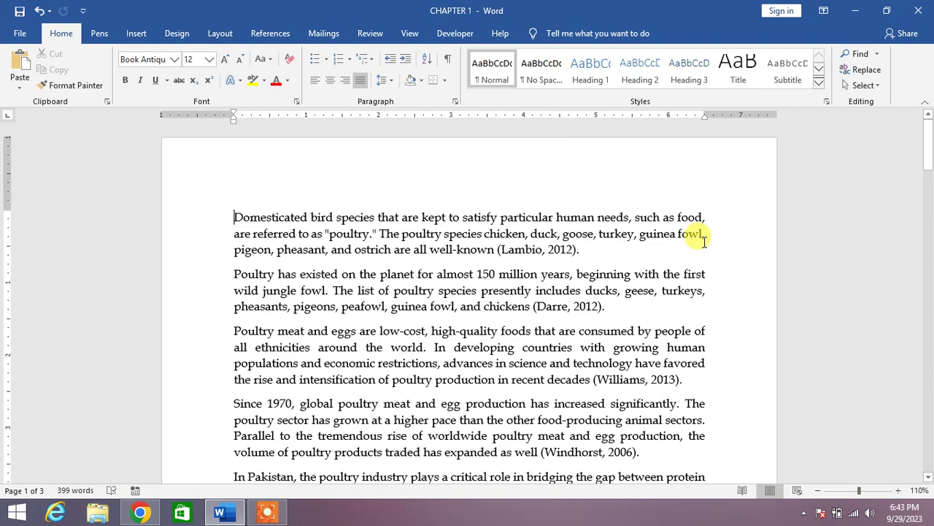
Start a cloud save from the Share pane with OneDrive chosen as the location
click(900, 37)
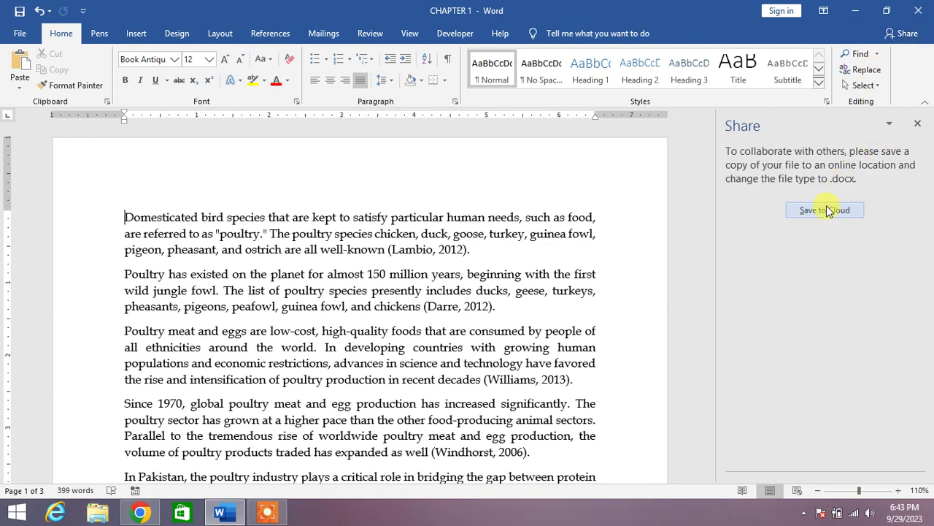
click(829, 211)
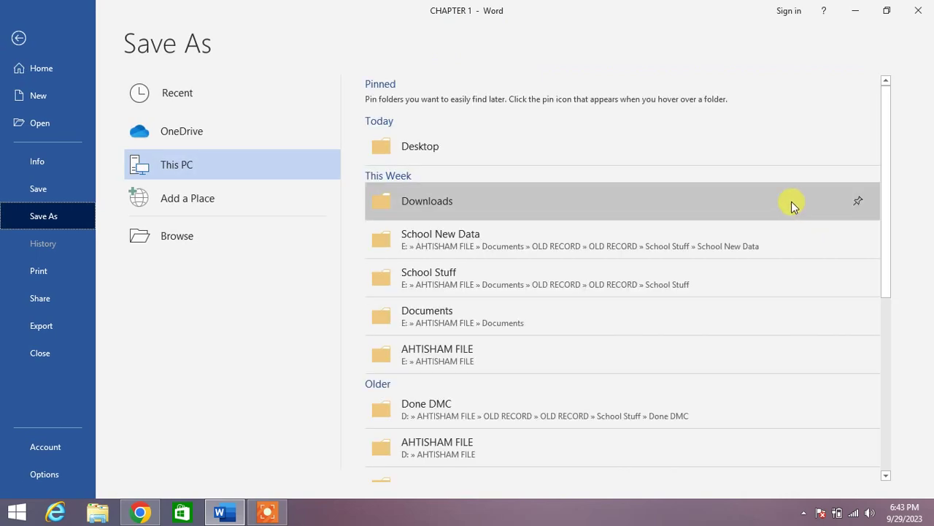
click(215, 131)
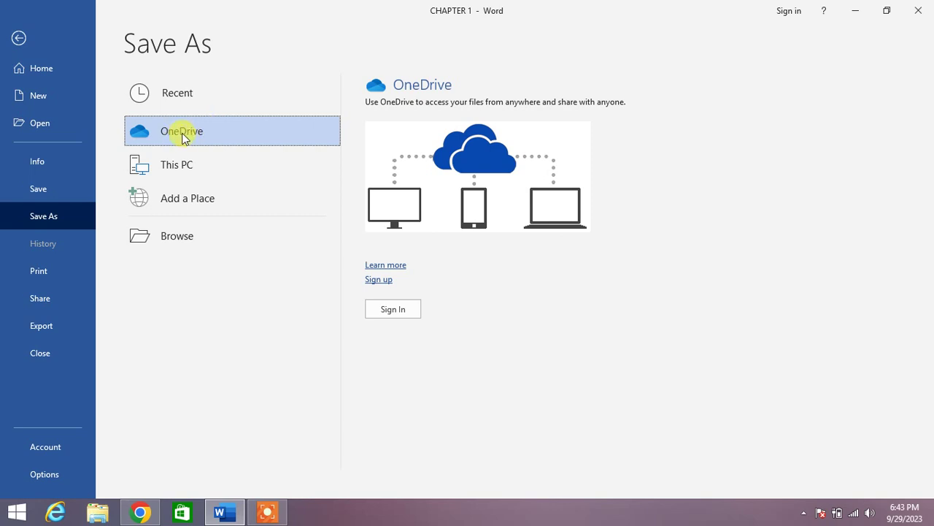
click(183, 138)
Sign in to the Microsoft account using the account e-mail and password
click(399, 309)
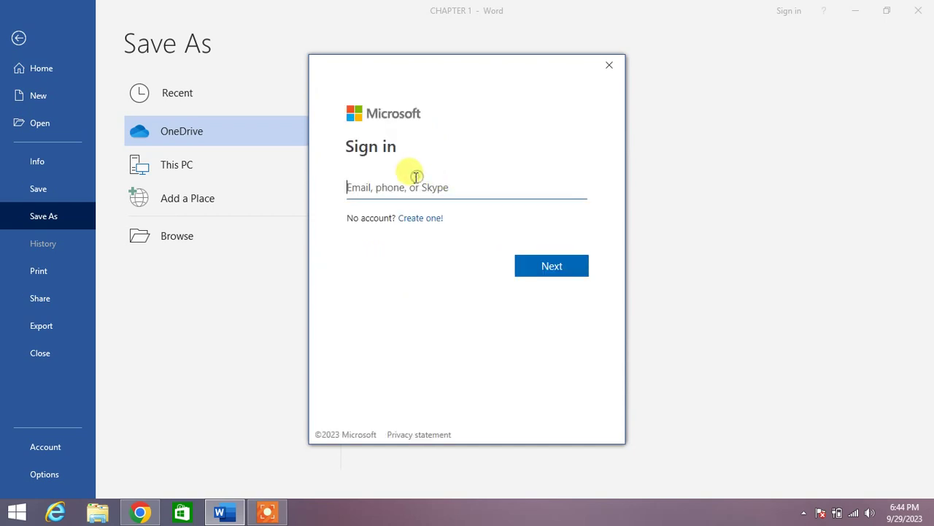
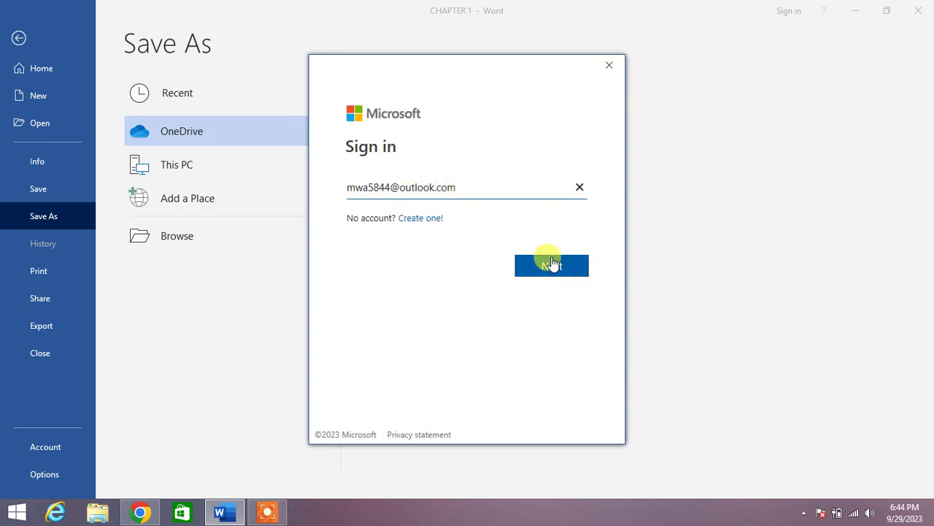
click(550, 266)
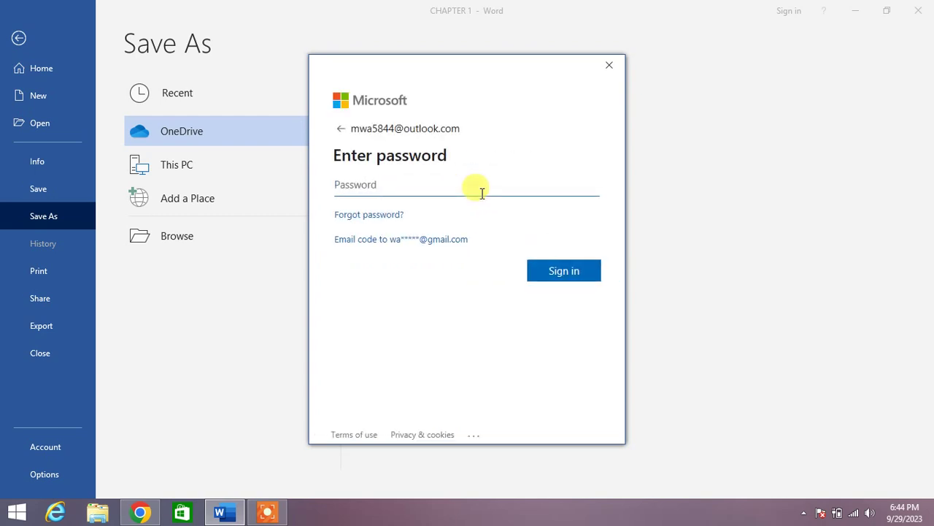
text(•••••••••••)
click(576, 276)
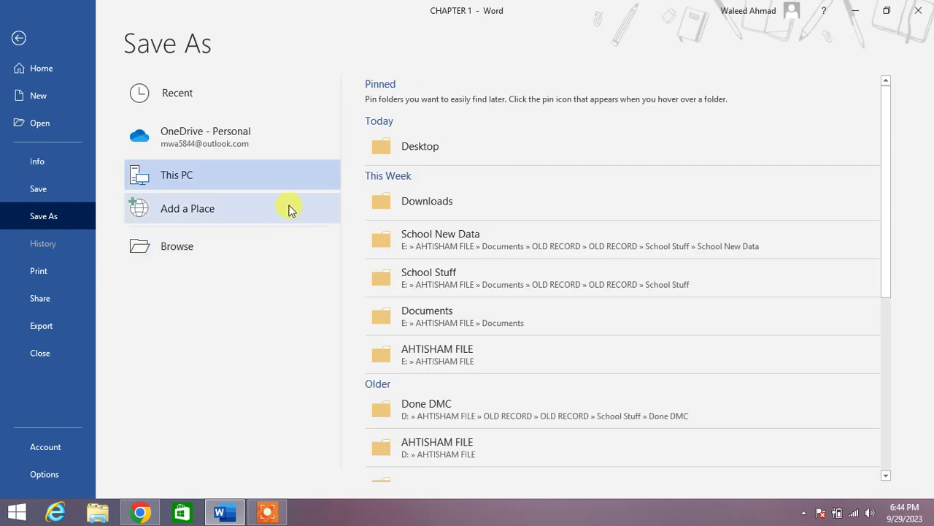
Save CHAPTER 1 into the OneDrive - Personal Documents folder, replacing the existing file
click(224, 139)
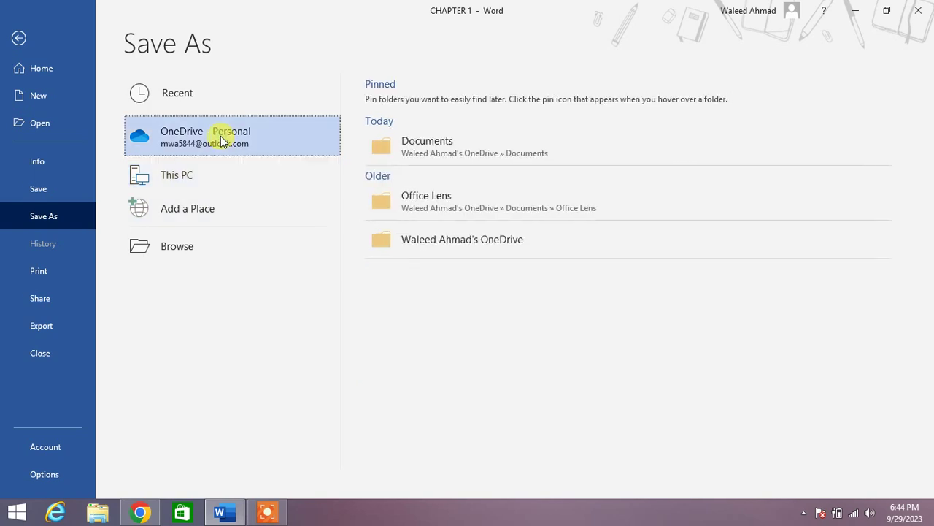
click(446, 152)
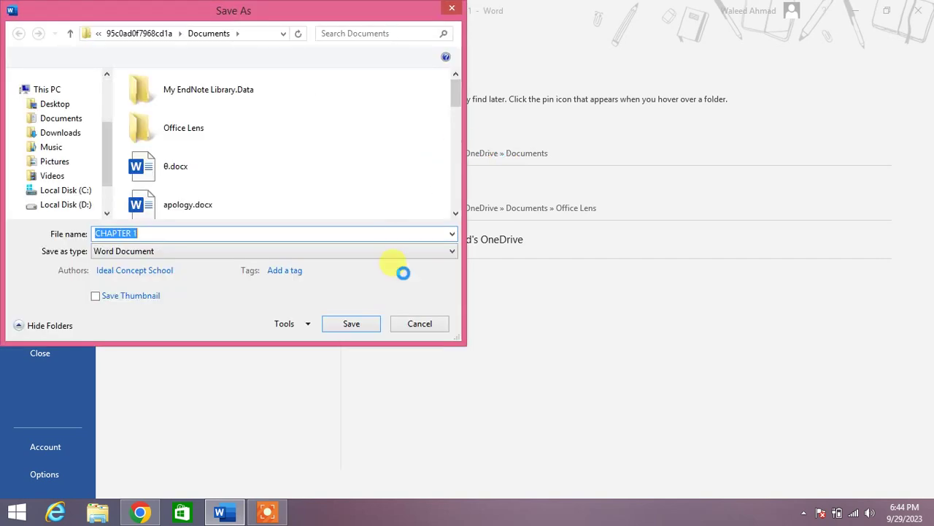
click(349, 326)
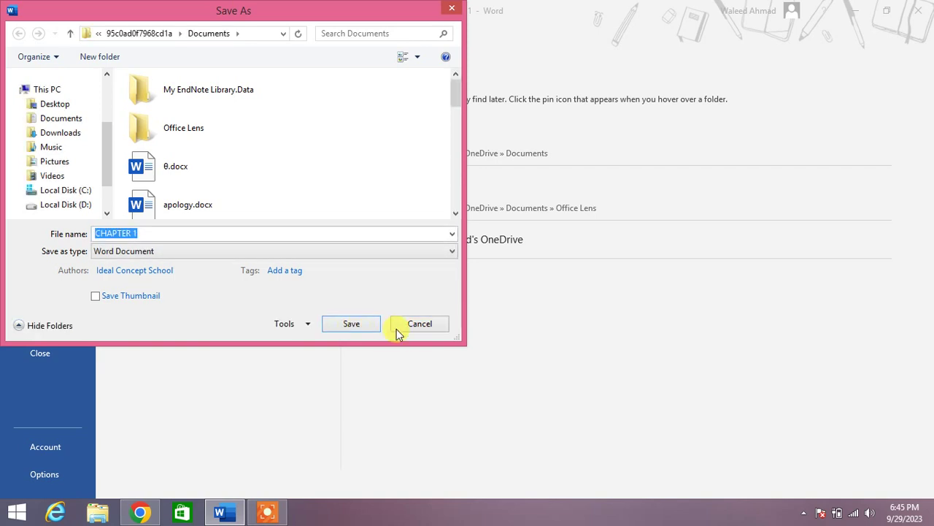
click(361, 321)
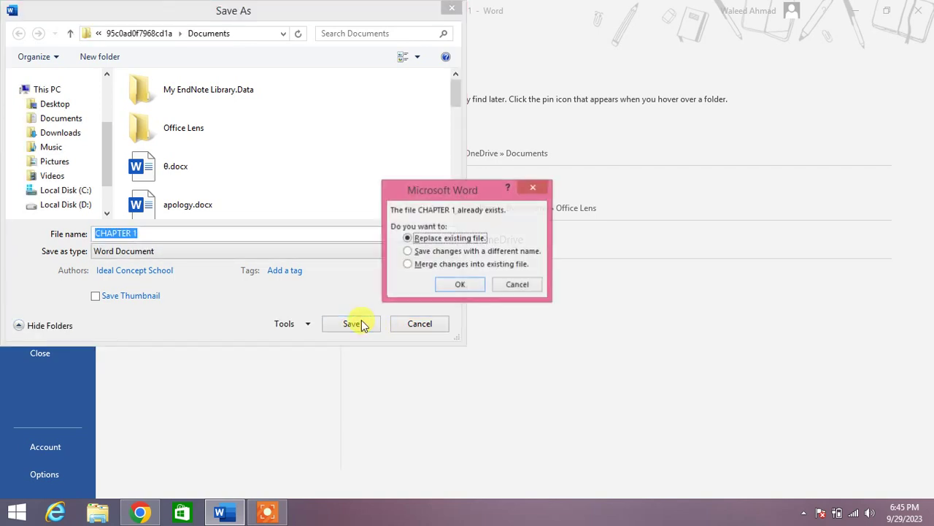
click(465, 287)
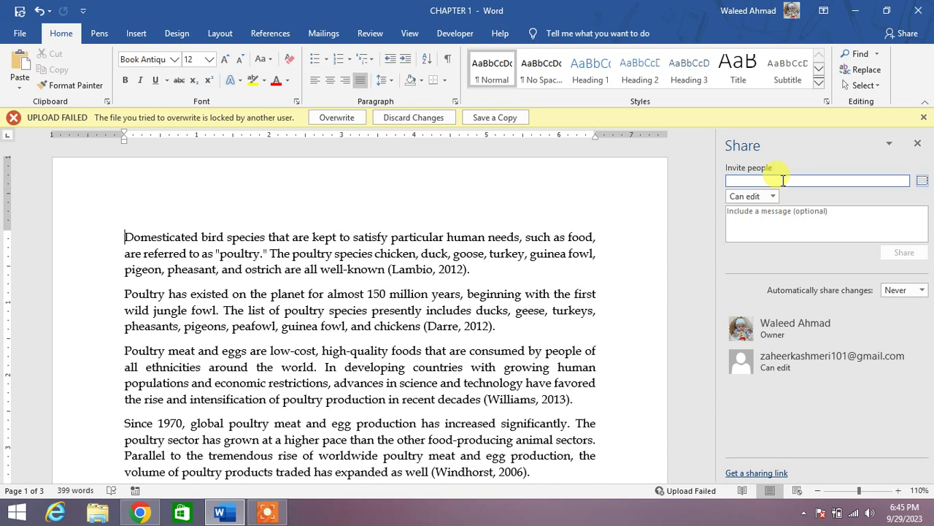
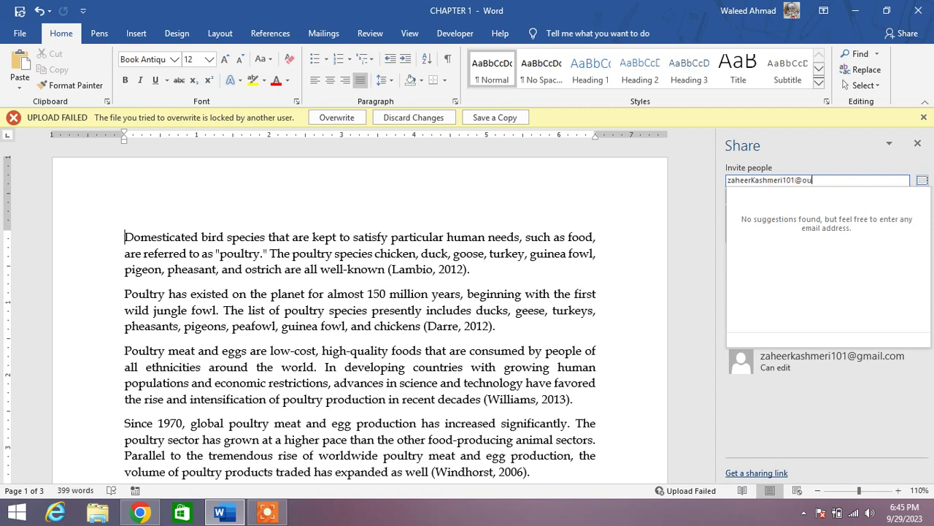
Add the message 'please review it', keep Can edit permission, and send the invitation
click(820, 401)
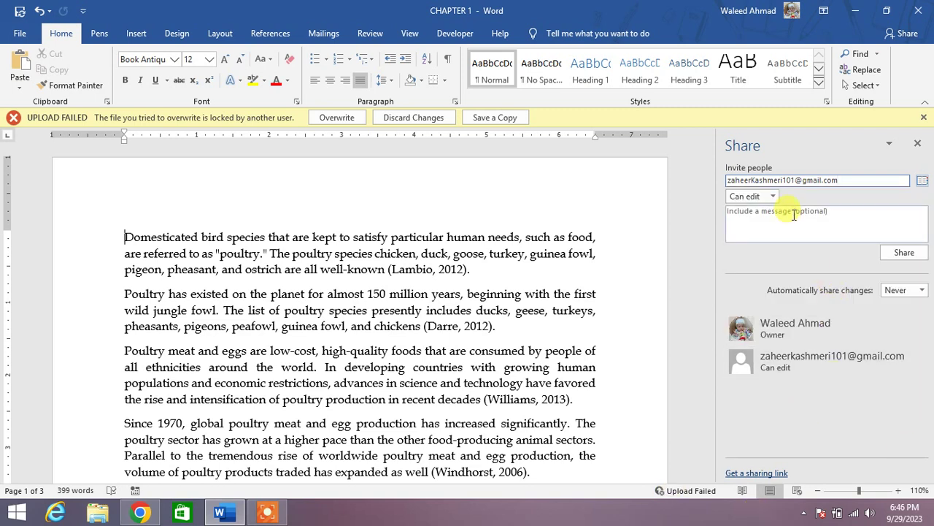
click(793, 214)
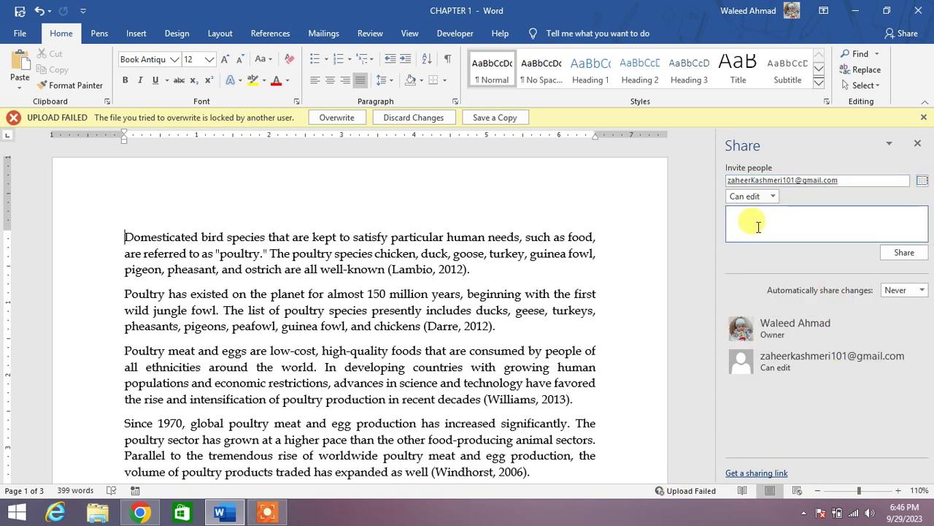
text(p)
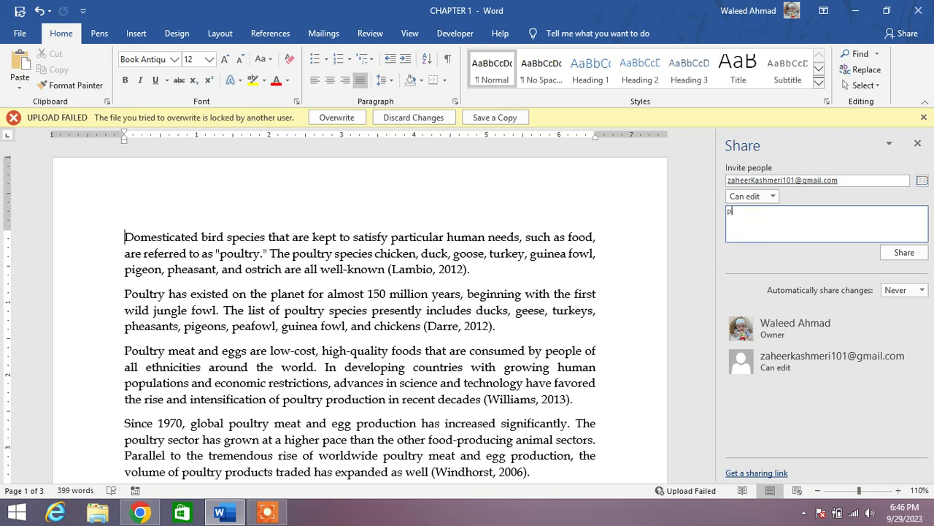
text(lease review it)
click(767, 197)
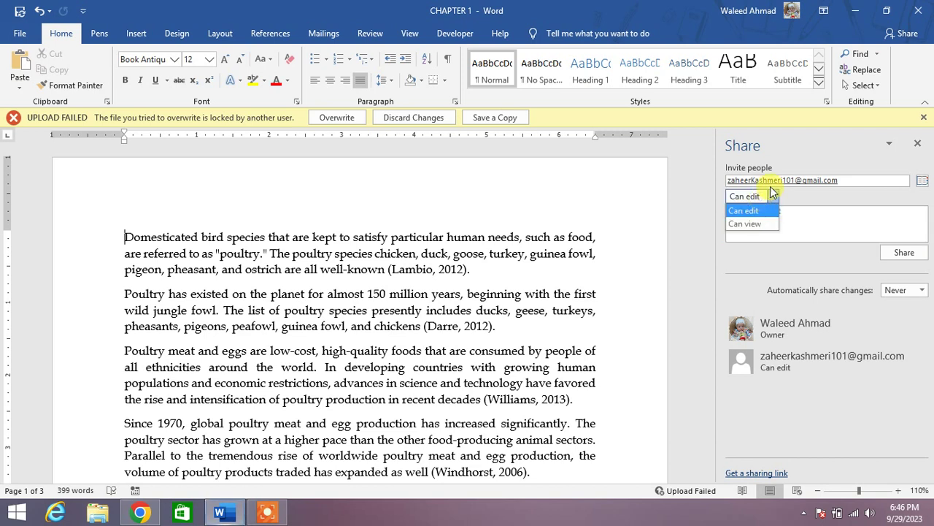
click(774, 197)
click(775, 199)
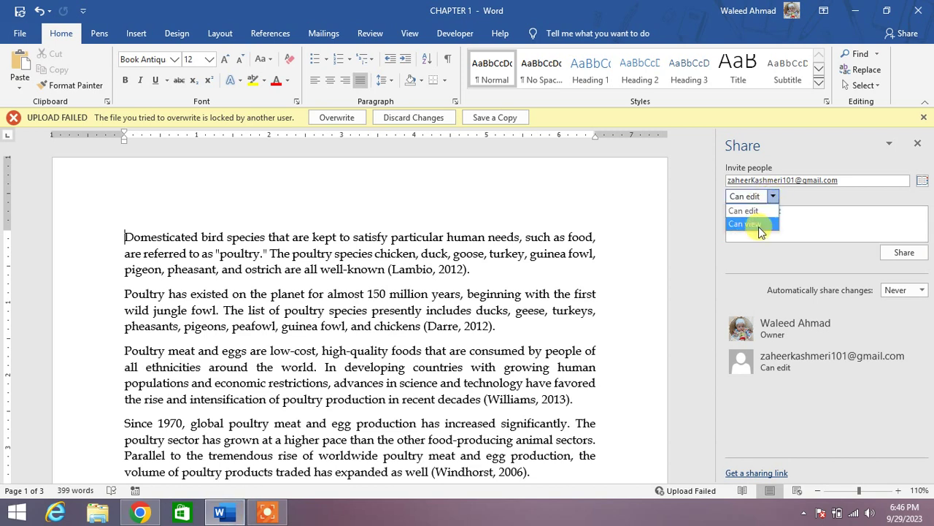
click(757, 212)
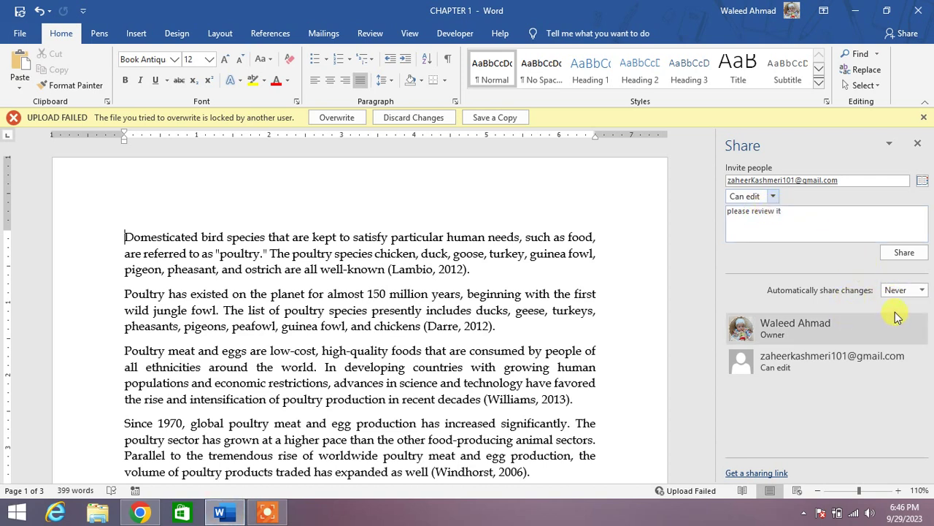
click(905, 252)
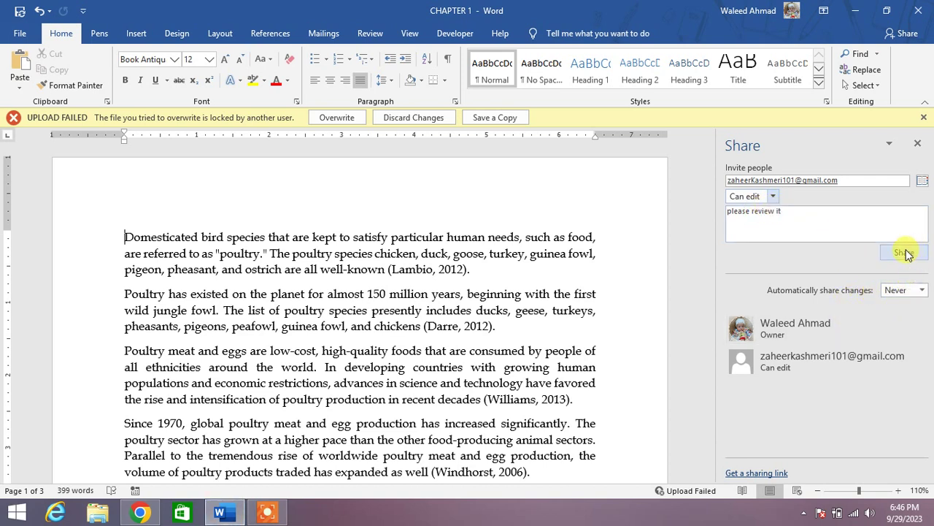